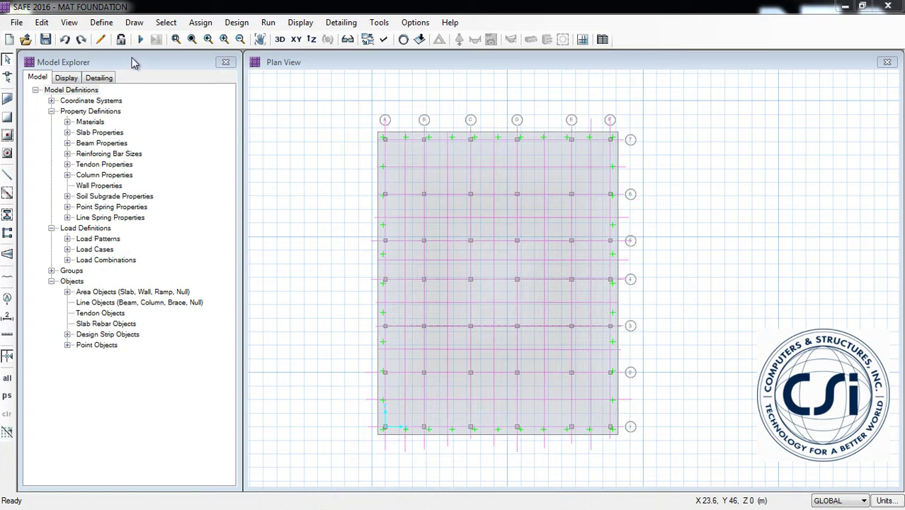
- Look through the View menu, then bring up the Define menu to reach Load Cases
click(70, 23)
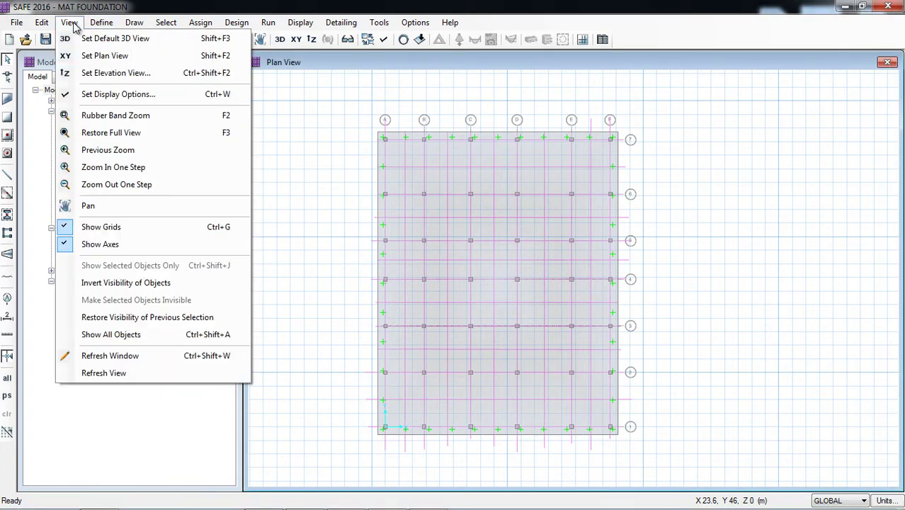
mouse_move(103, 23)
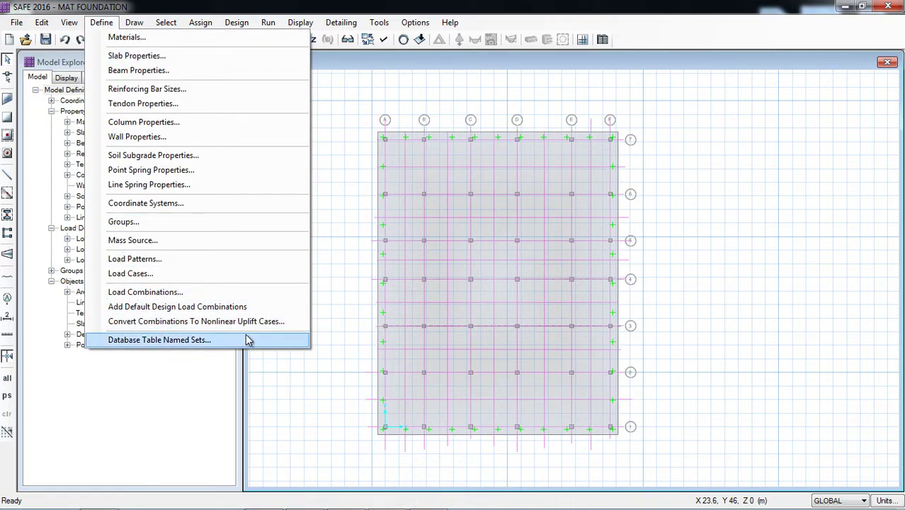
click(278, 6)
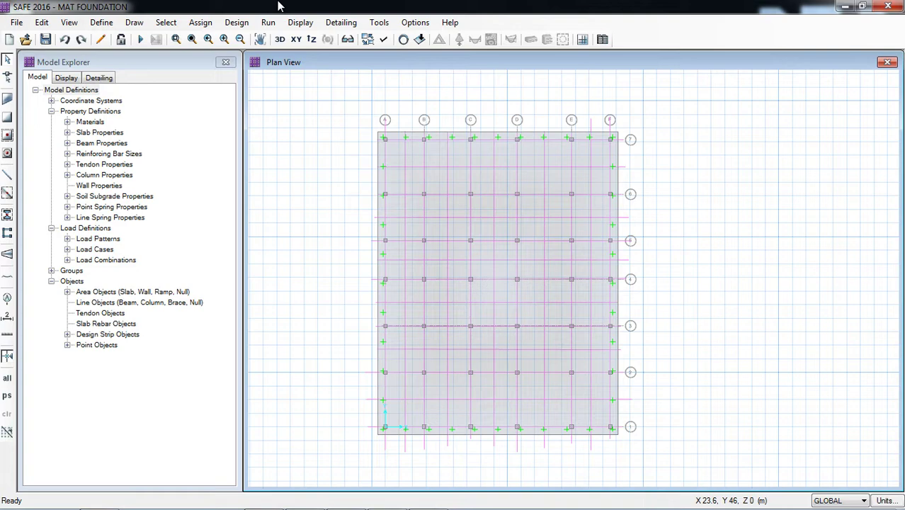
click(100, 24)
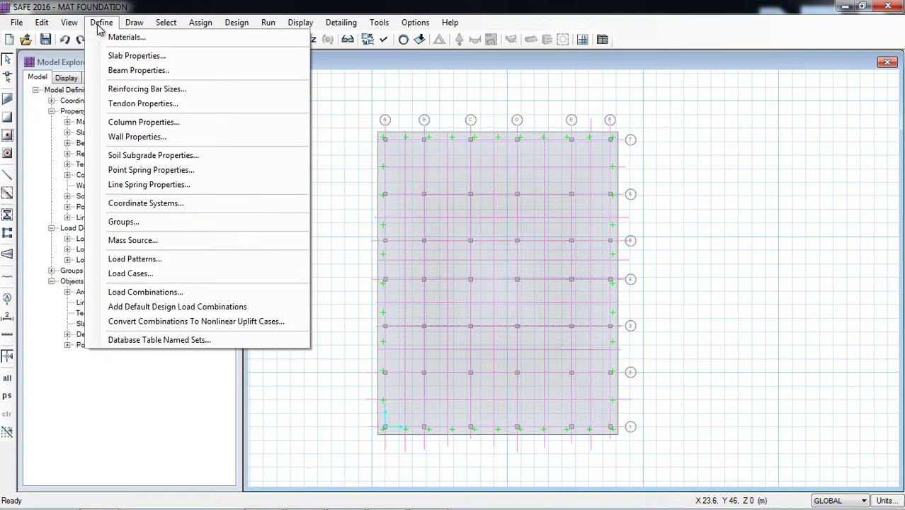
click(100, 26)
click(100, 26)
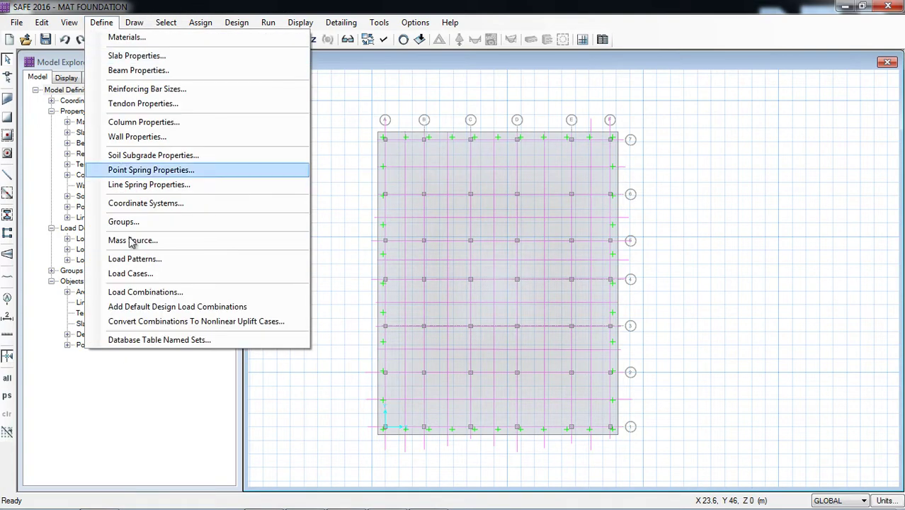
- Open the load case list and inspect the DEAD case settings without changing them
click(136, 275)
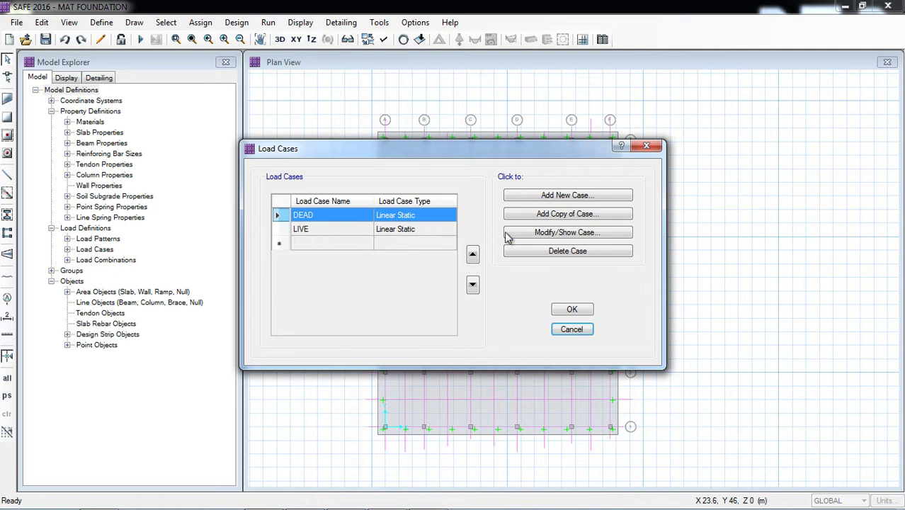
click(544, 235)
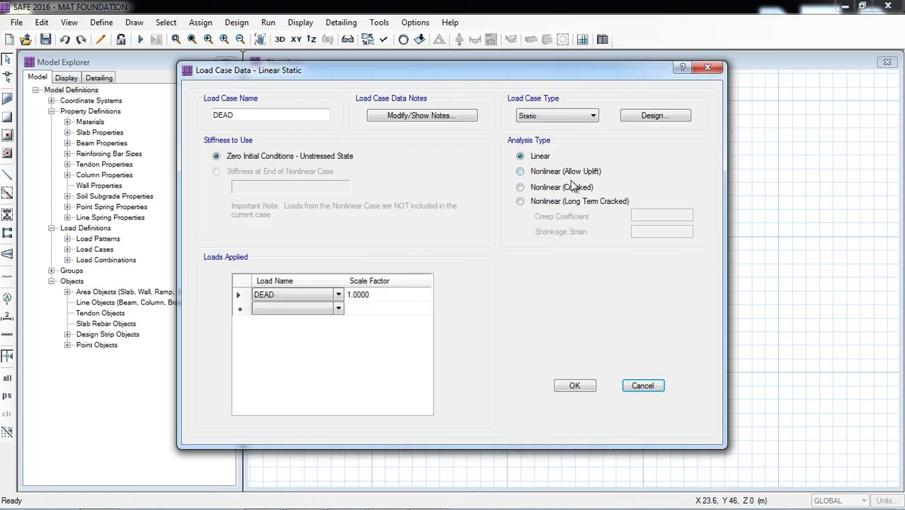
click(641, 386)
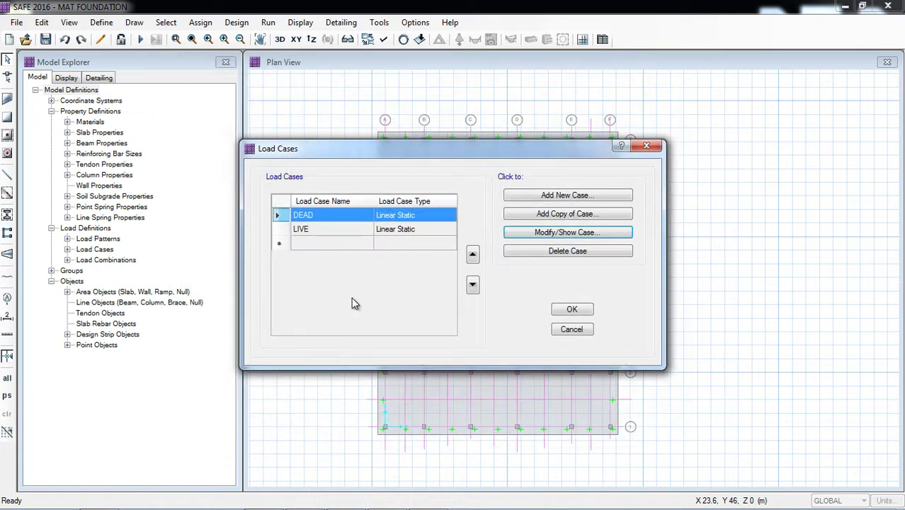
- Add a new load case named Uplift using Nonlinear (Allow Uplift) analysis
click(576, 196)
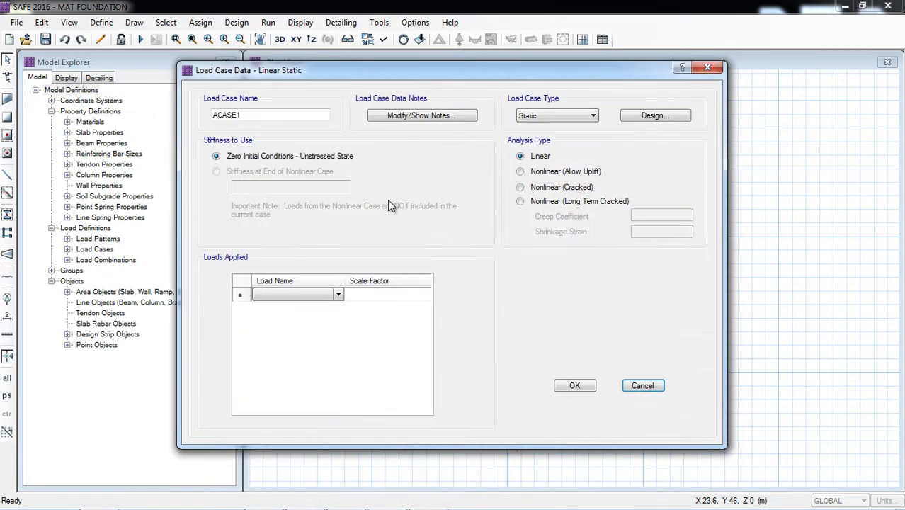
click(276, 114)
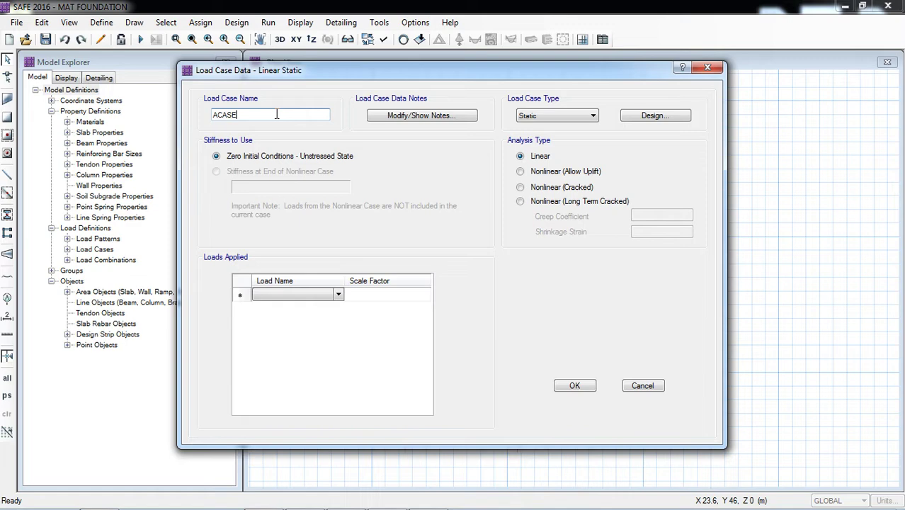
key(BackSpace)
key(BackSpace)
key(BackSpace)
key(BackSpace)
key(BackSpace)
key(Caps_Lock)
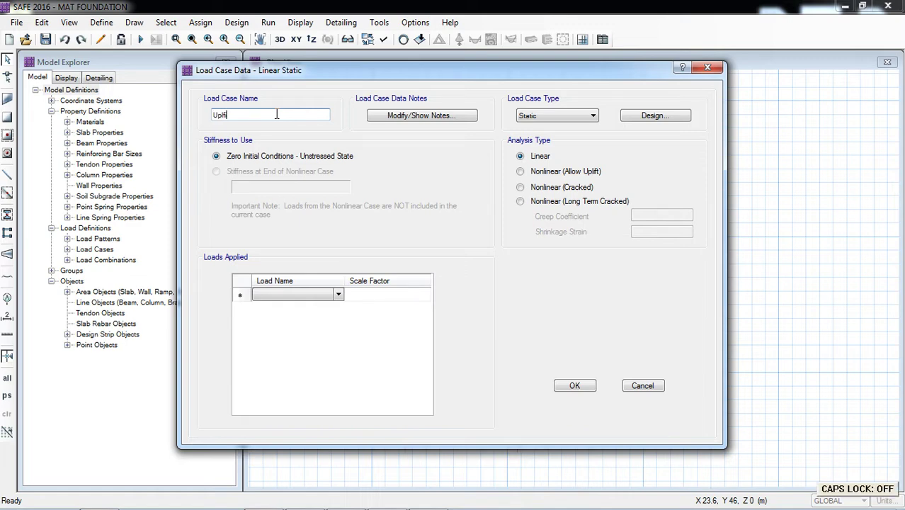
text(Uplif)
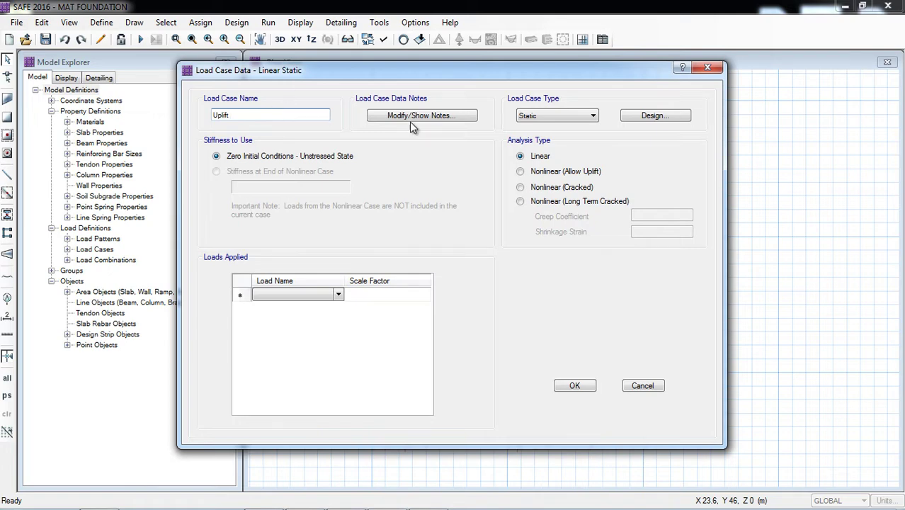
click(521, 171)
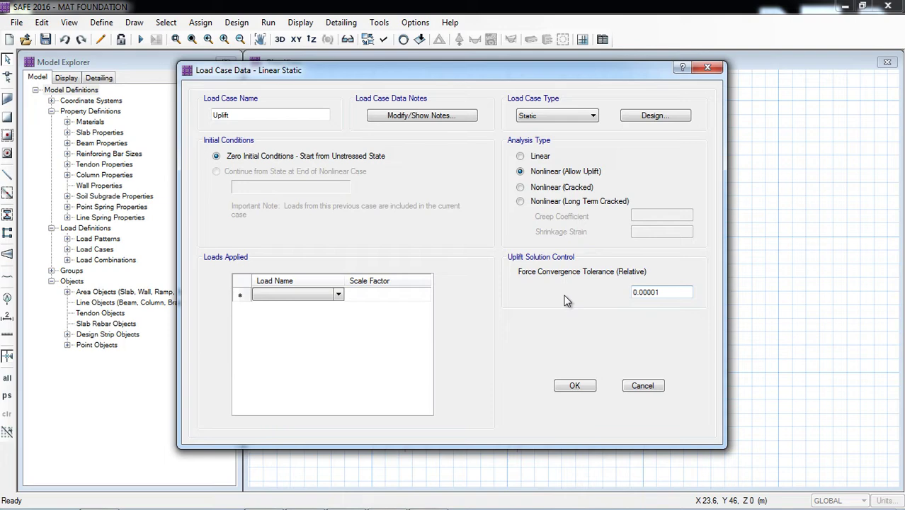
- Apply DEAD at scale factor 0.9 and LIVE at 1 in the Uplift case
click(314, 297)
click(300, 307)
click(377, 291)
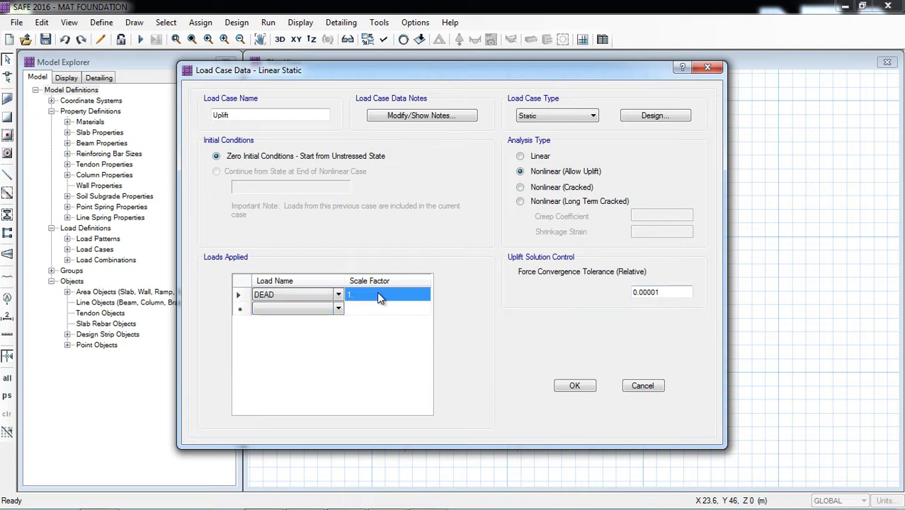
click(377, 291)
text(0)
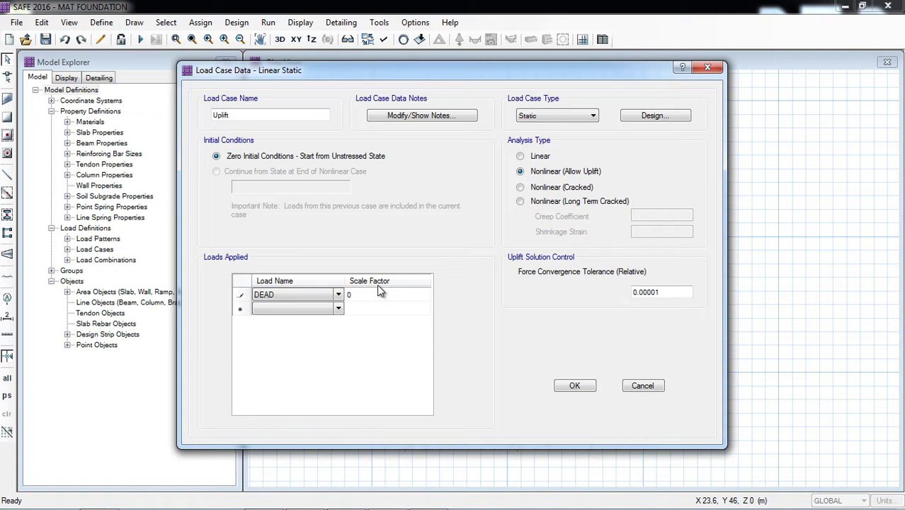
text(.9)
click(331, 314)
click(333, 312)
click(319, 326)
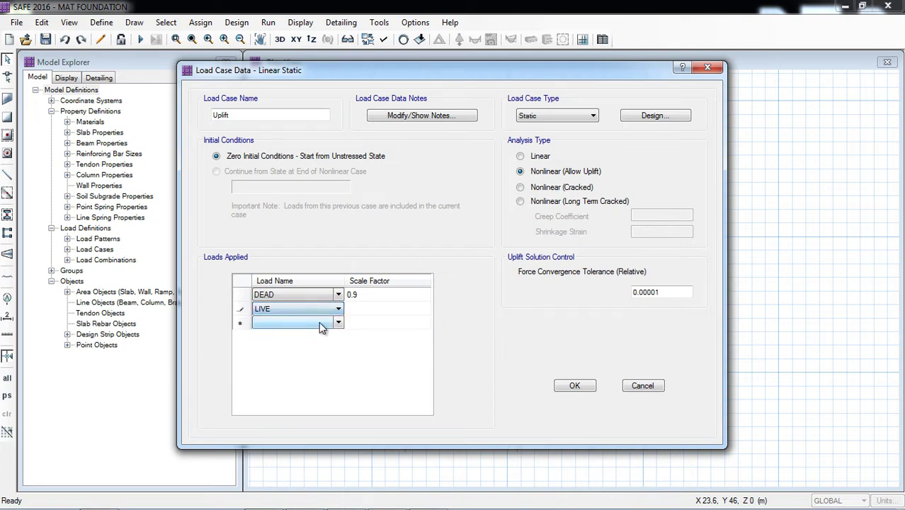
click(357, 316)
text(.)
click(362, 323)
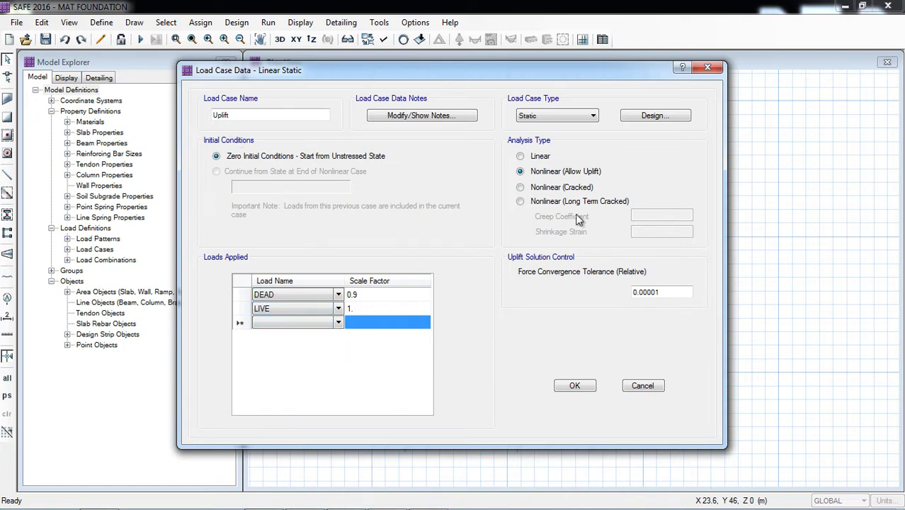
- Save the Uplift case, re-check its settings, close the load case list and run the analysis
click(575, 386)
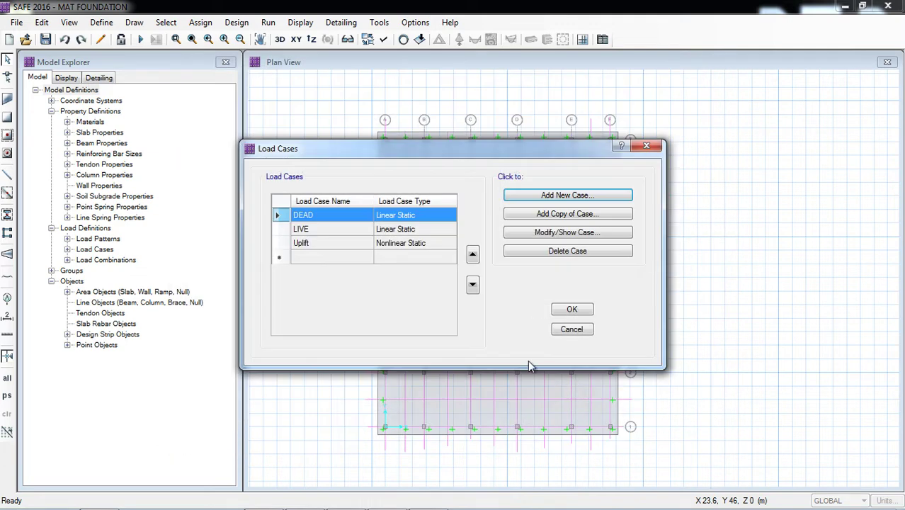
click(412, 245)
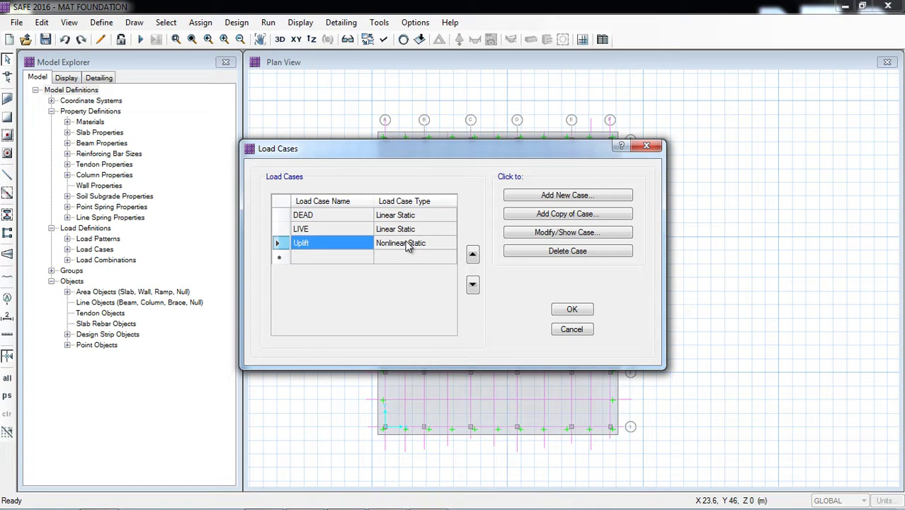
click(598, 231)
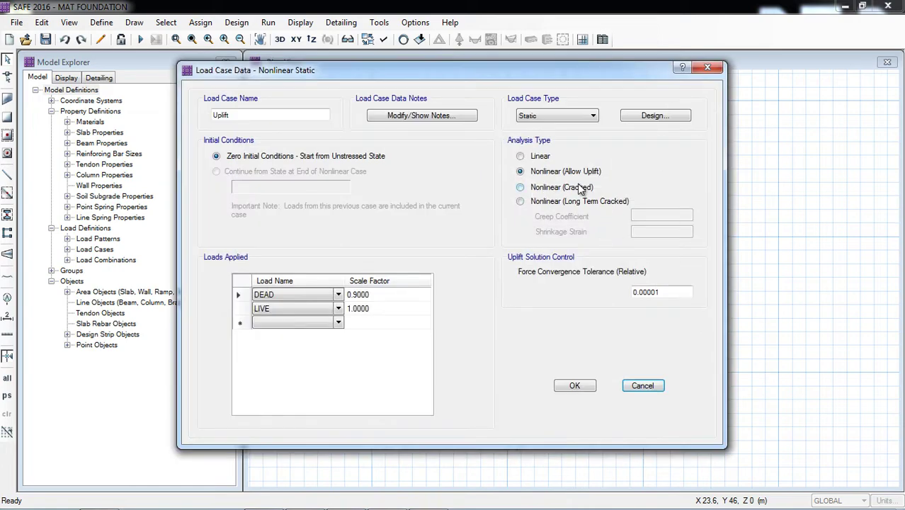
click(577, 386)
click(570, 309)
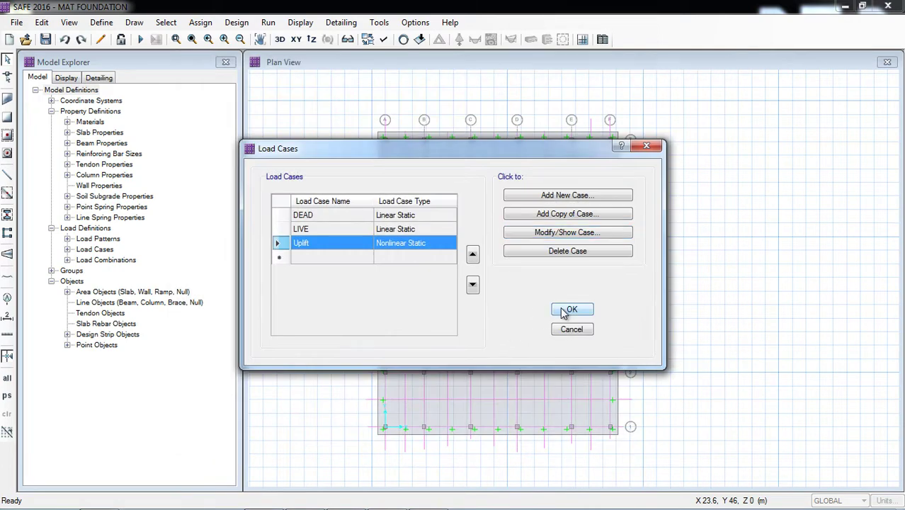
click(139, 39)
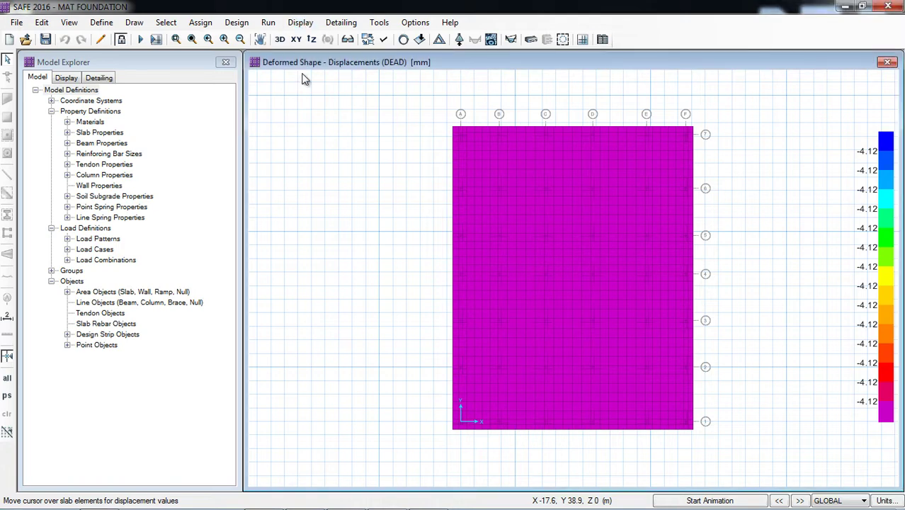
- Plot Uplift deformed-shape contours, -8.84 to -26.63 mm, and close the settings
click(300, 26)
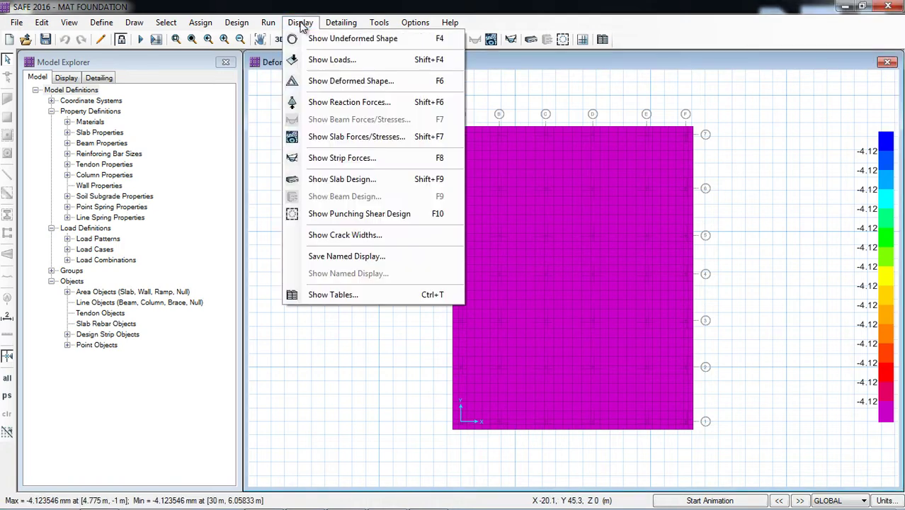
click(327, 81)
click(439, 167)
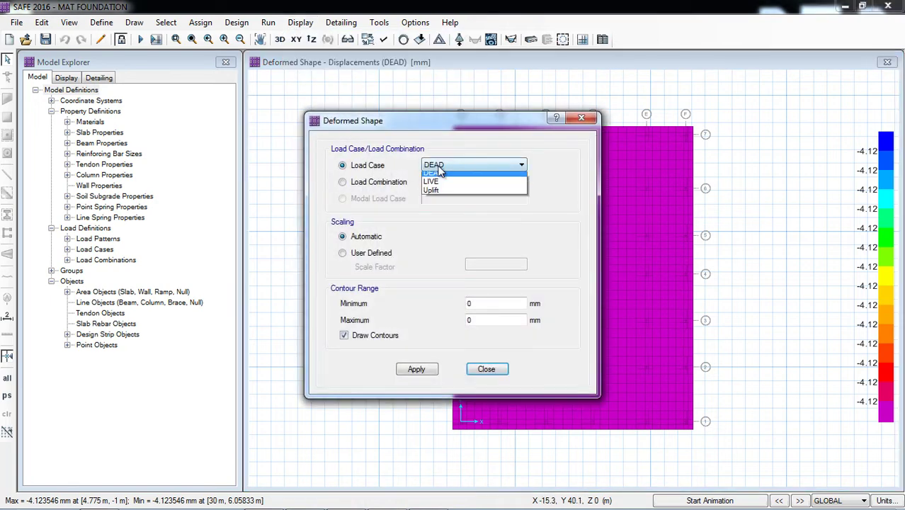
click(442, 194)
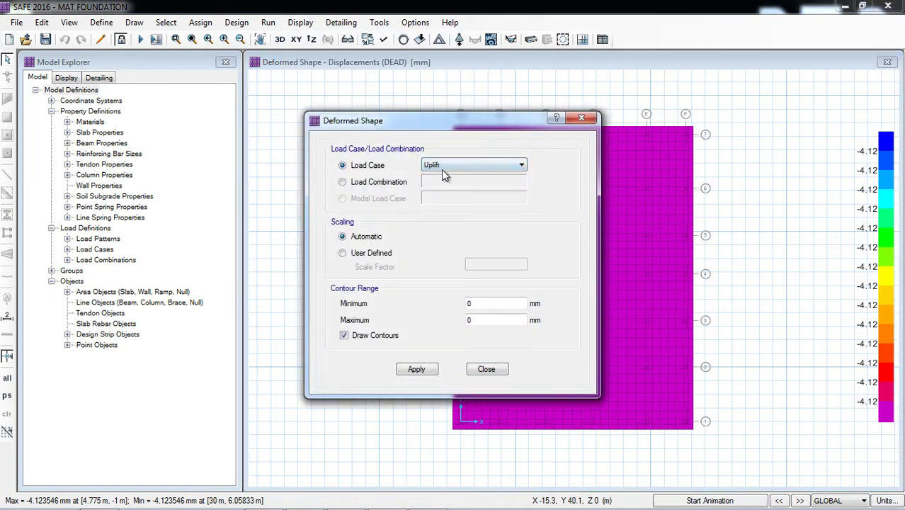
click(417, 371)
drag(459, 136, 215, 129)
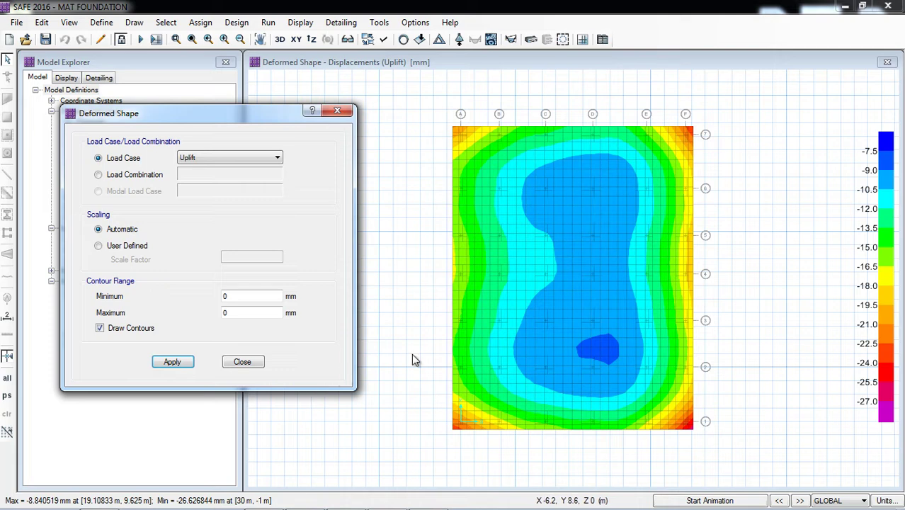
click(209, 431)
mouse_move(462, 134)
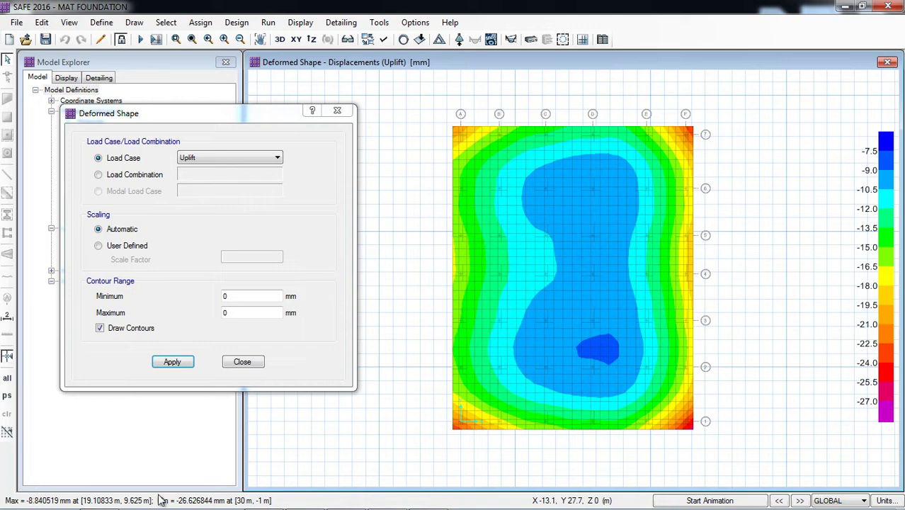
mouse_move(479, 378)
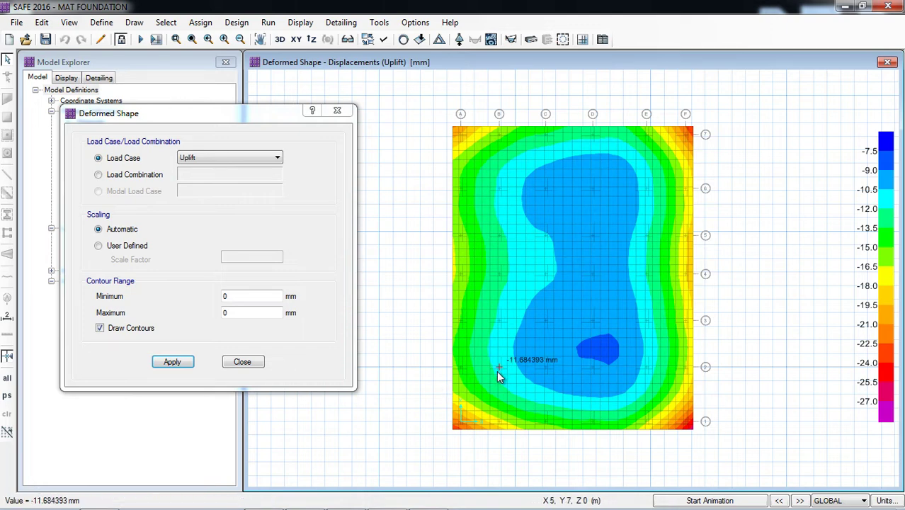
click(243, 362)
- Draw soil pressure contours for the Uplift load case
click(299, 23)
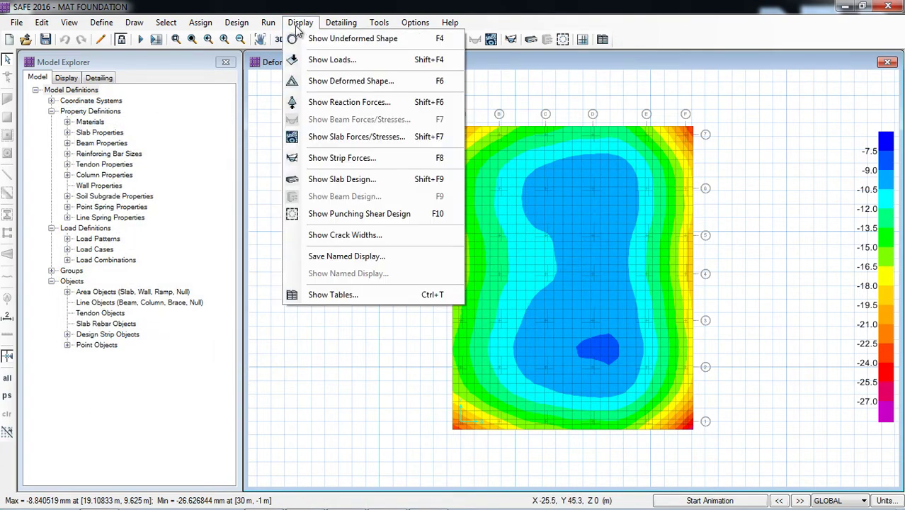
click(350, 104)
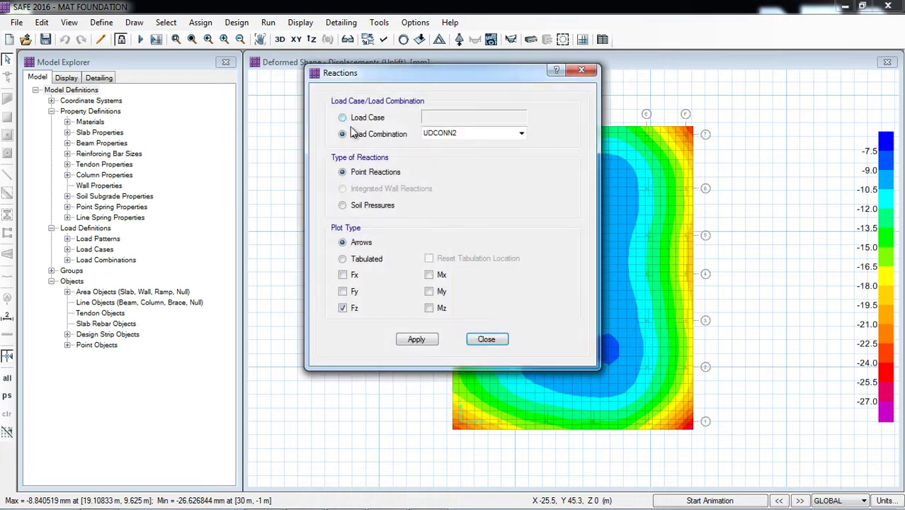
click(359, 205)
click(357, 120)
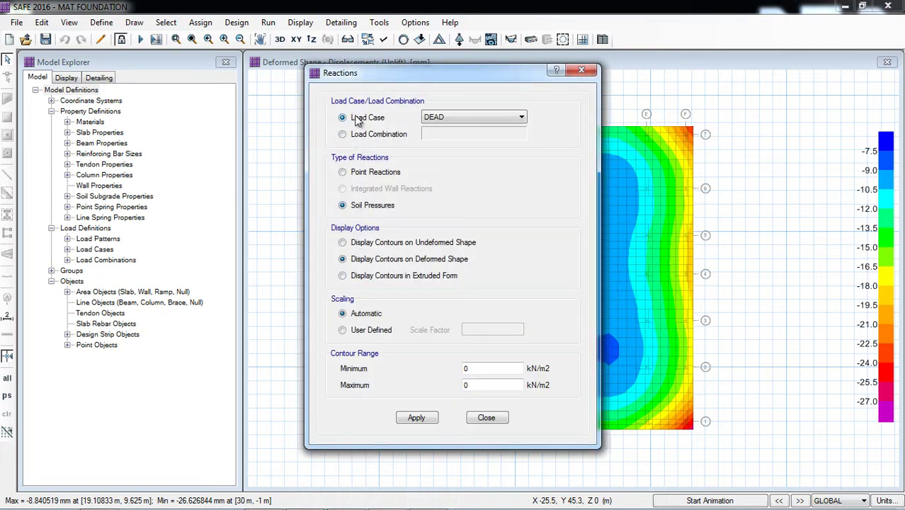
click(470, 115)
click(451, 146)
click(416, 418)
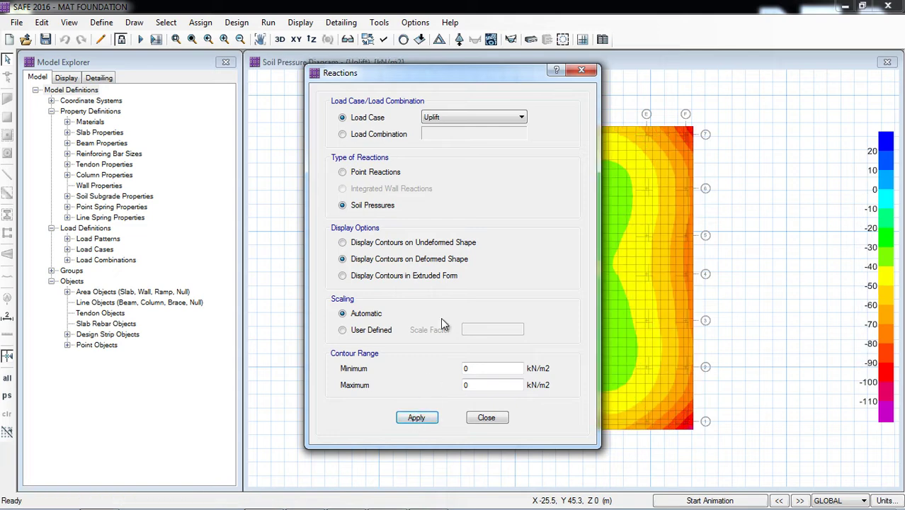
- Inspect the soil pressures, -35.36 to -106.51 kN/m2, then close the reactions settings
drag(471, 85, 114, 108)
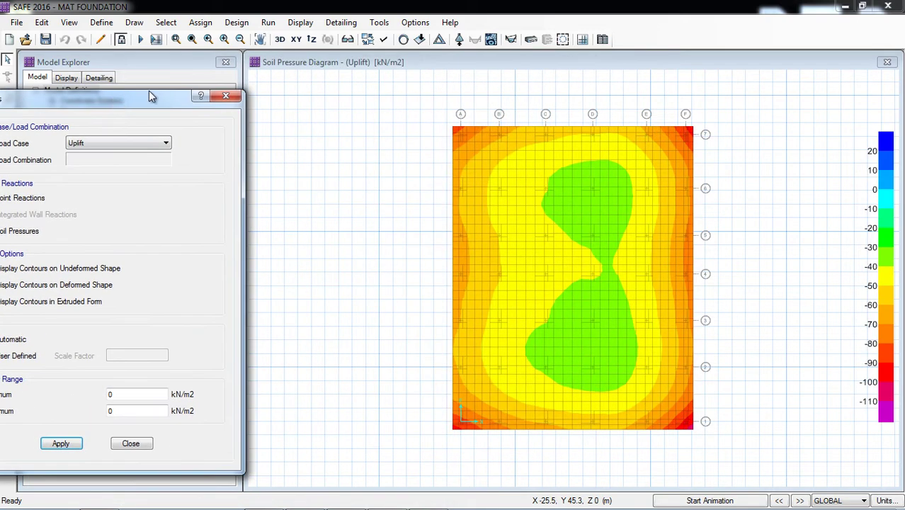
click(367, 68)
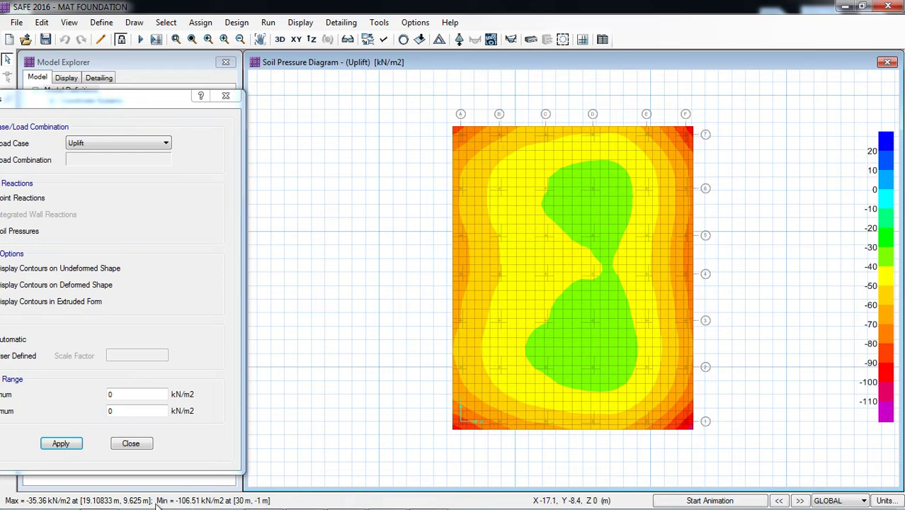
mouse_move(476, 145)
drag(145, 105, 206, 88)
click(192, 426)
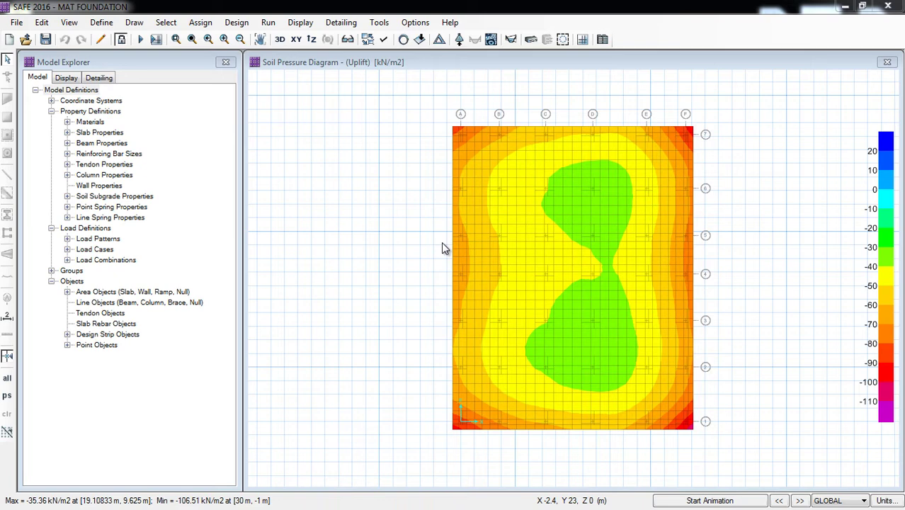
- Unlock the model, discarding results, and convert UDCONN1 and UDCONN2 to nonlinear uplift cases
click(121, 39)
click(481, 312)
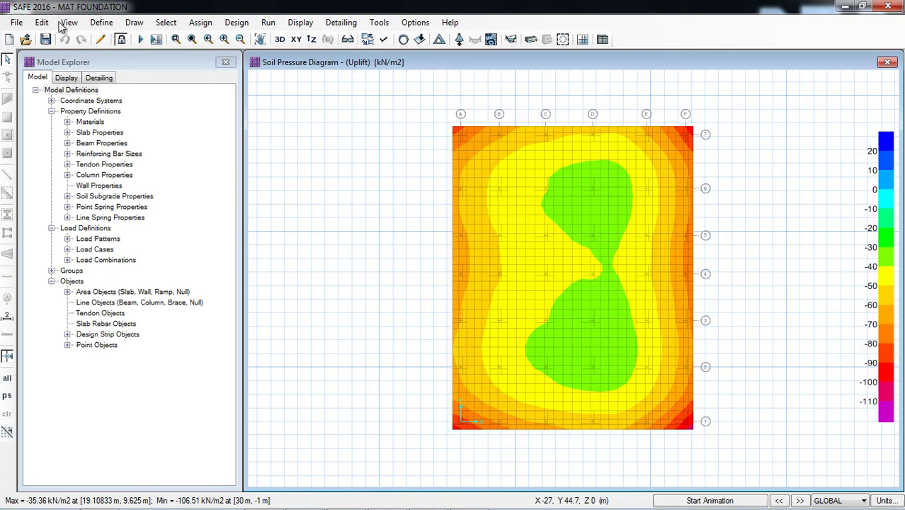
click(101, 22)
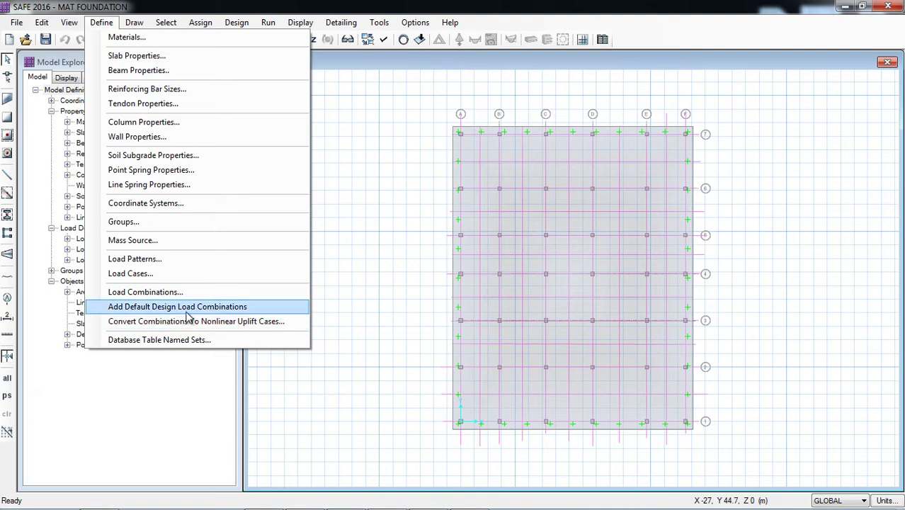
click(232, 322)
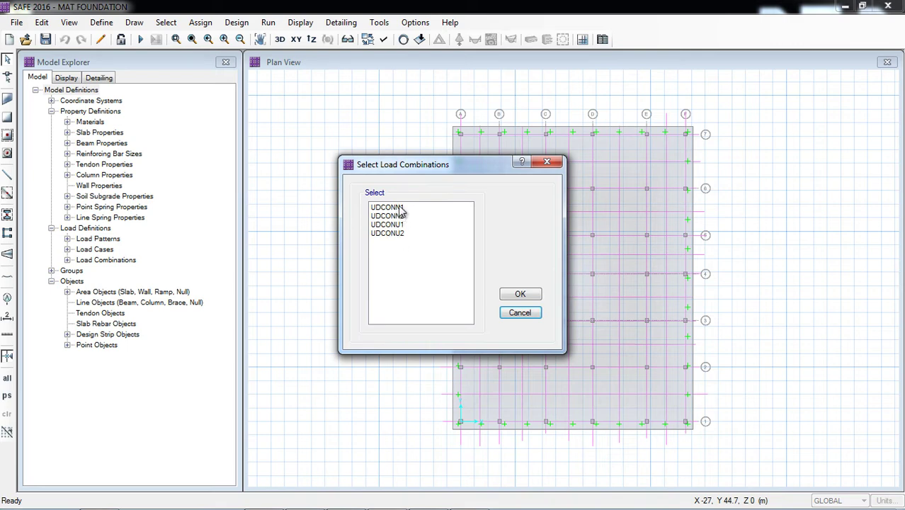
drag(404, 210, 403, 214)
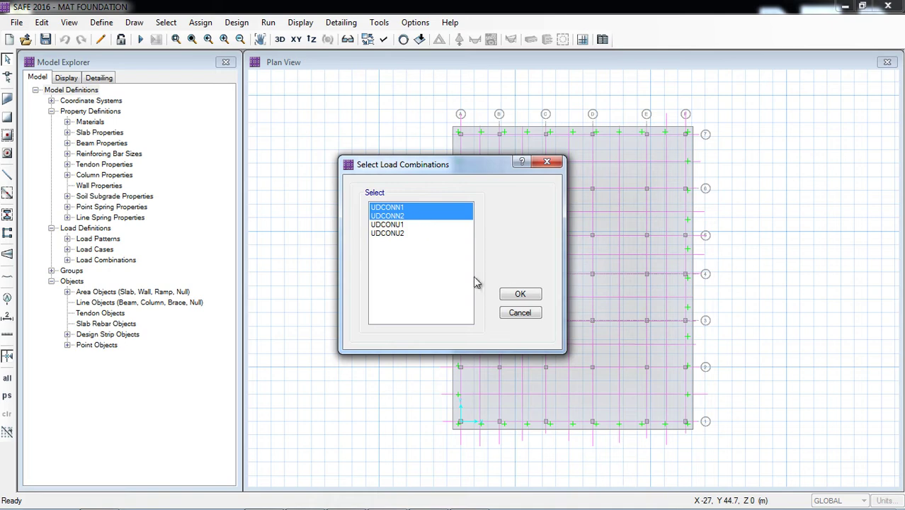
click(519, 296)
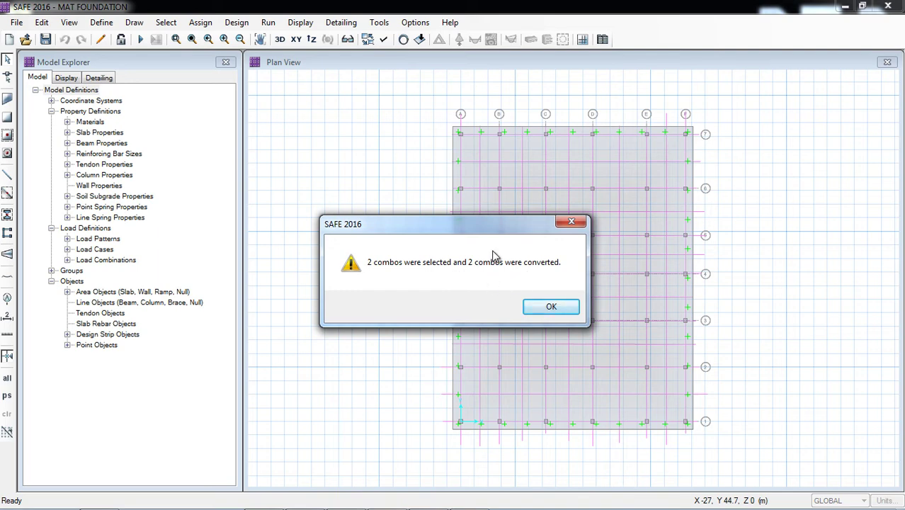
click(552, 309)
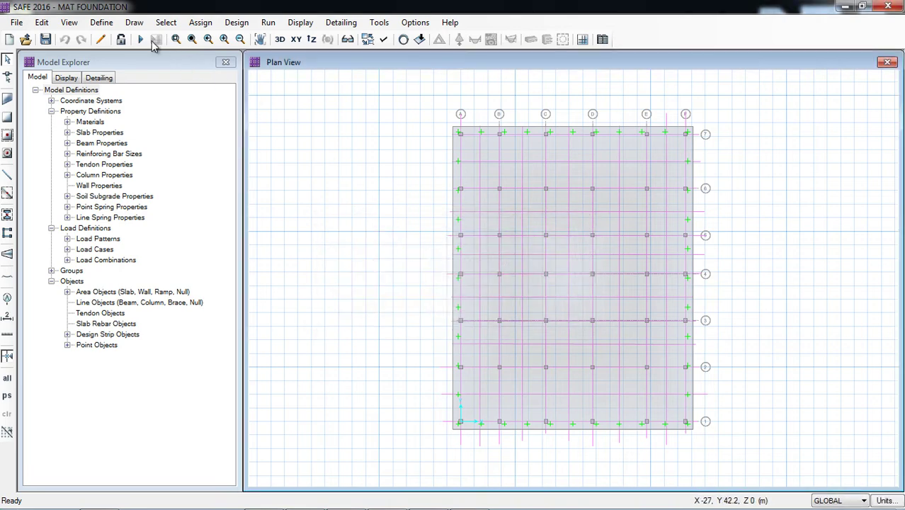
- Change the DEAD scale factor to 0.9 in the UDCONN1-NL load case
click(101, 23)
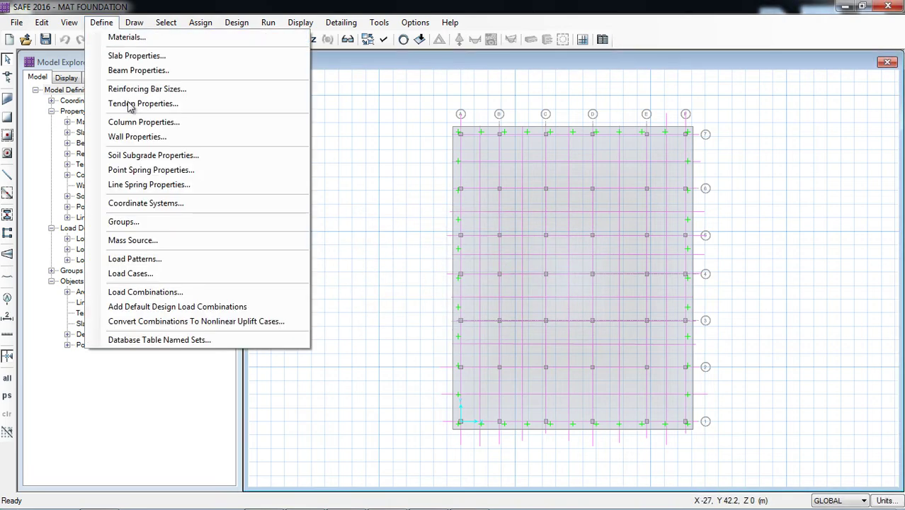
click(144, 273)
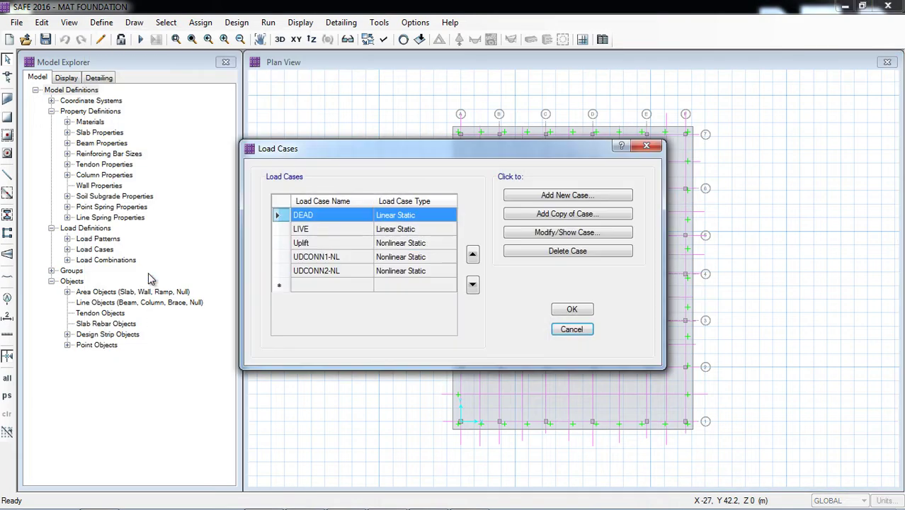
click(368, 258)
click(337, 273)
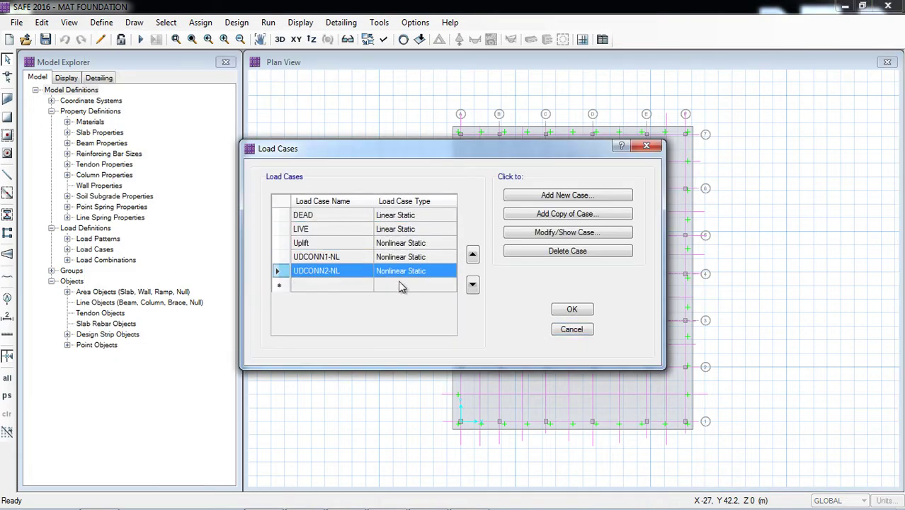
click(401, 258)
click(530, 233)
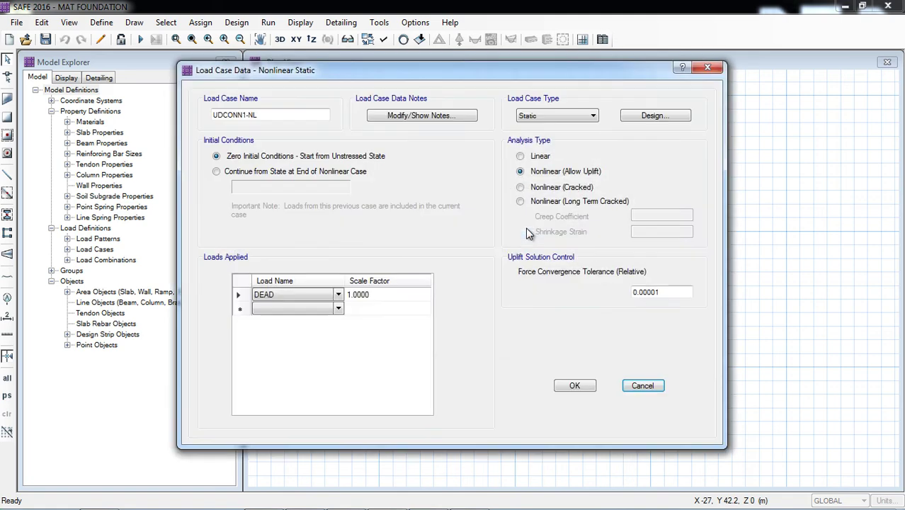
click(357, 294)
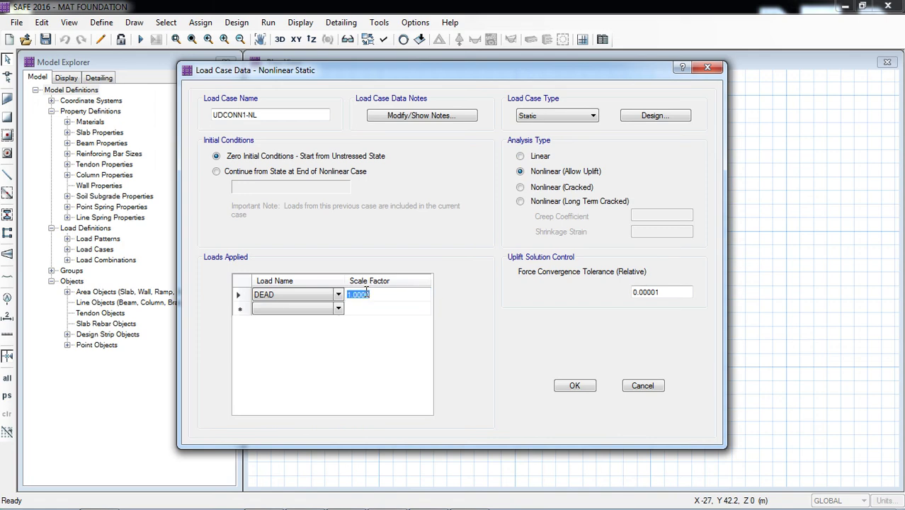
text(0.9)
click(360, 310)
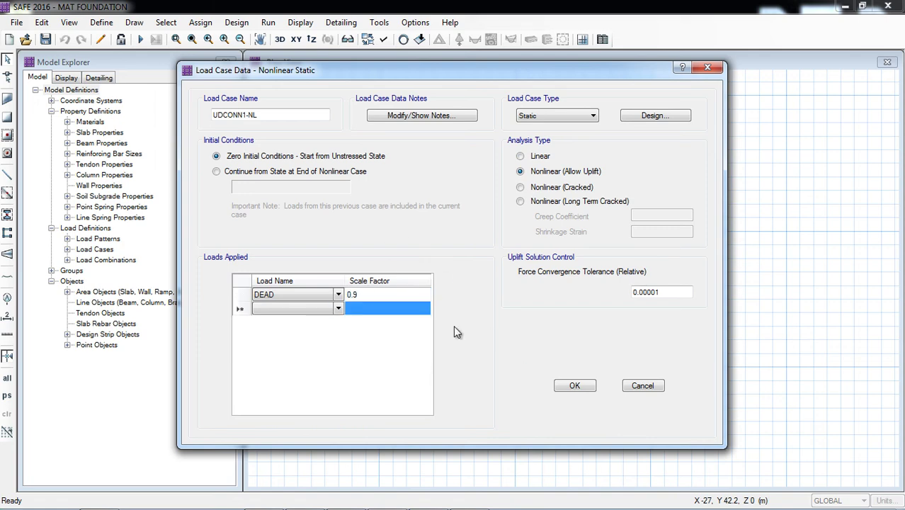
click(574, 386)
- Change the DEAD scale factor to 0.9 in UDCONN2-NL and close the load cases
click(382, 272)
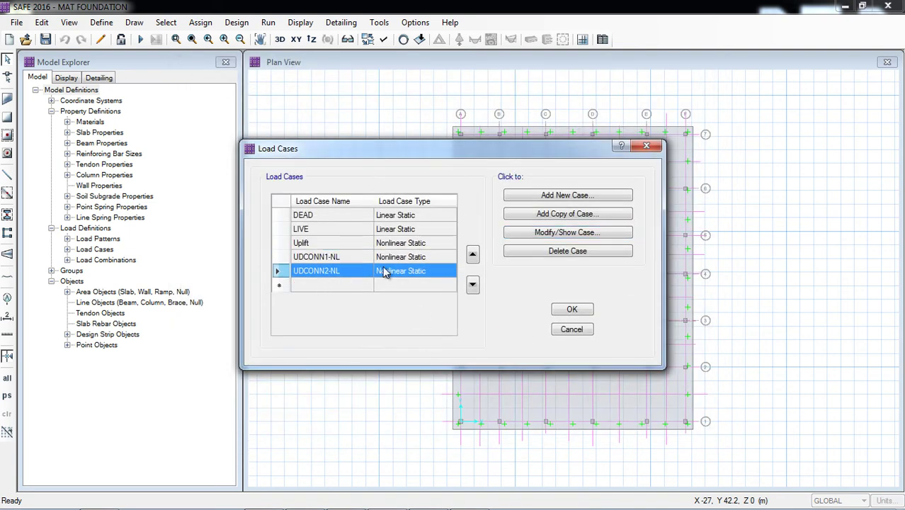
click(549, 237)
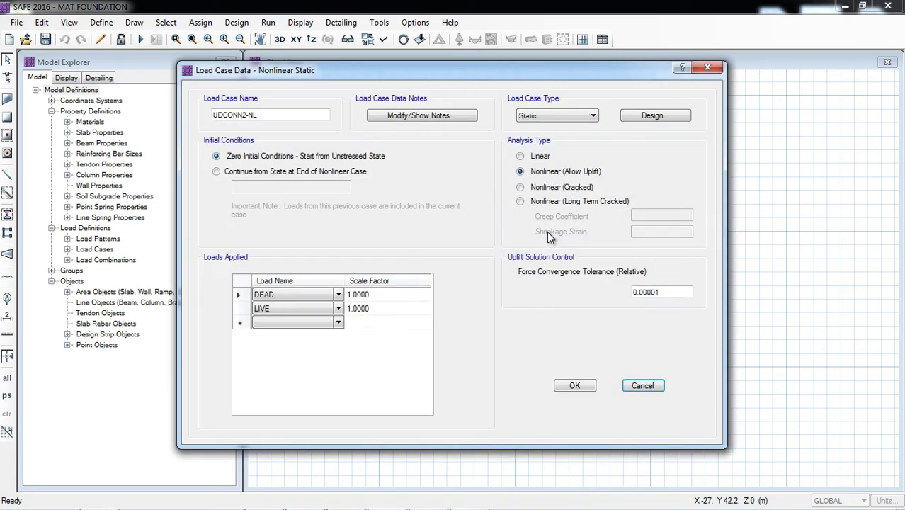
click(383, 298)
click(381, 298)
text(0.9)
click(368, 312)
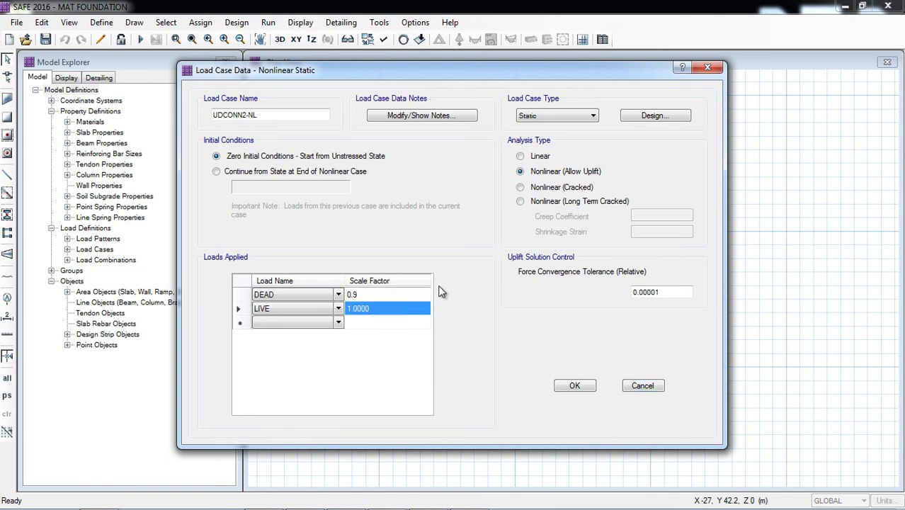
click(573, 386)
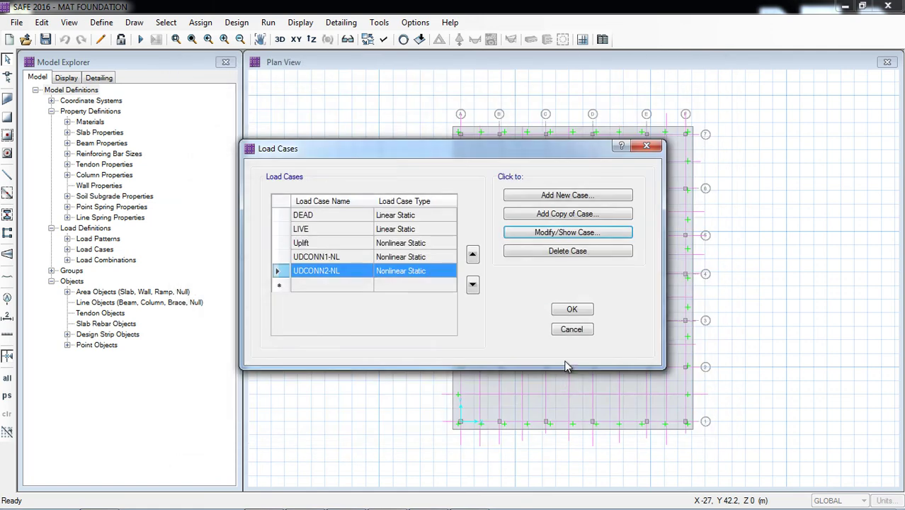
click(571, 311)
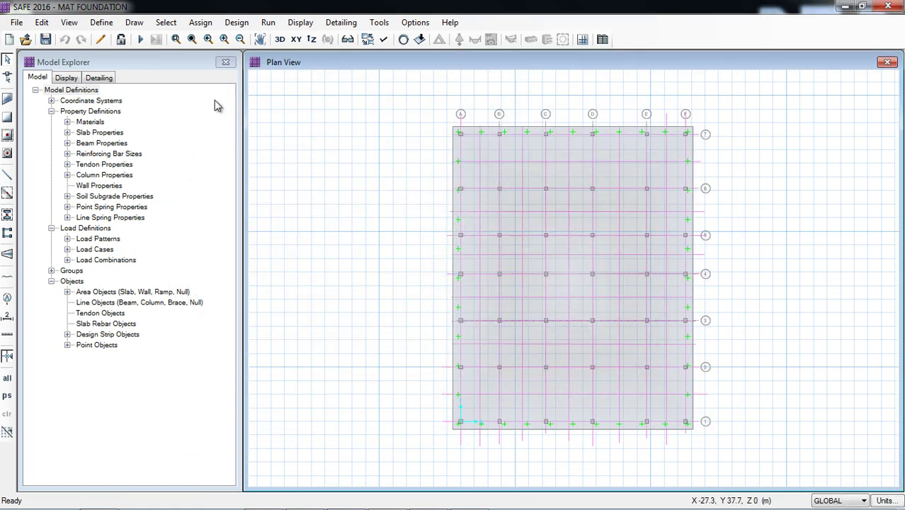